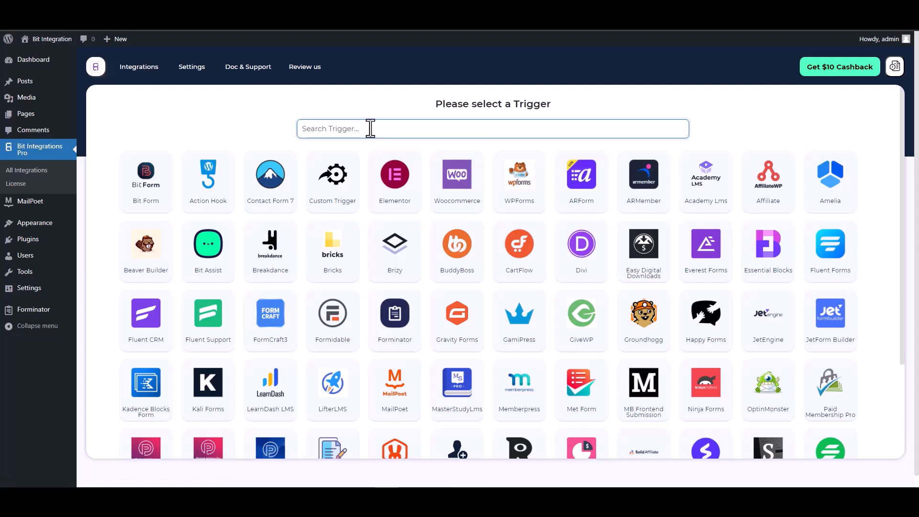
Search for the MailPoet trigger, choose its Contact Form as the form, and continue to the action selection
type("mail")
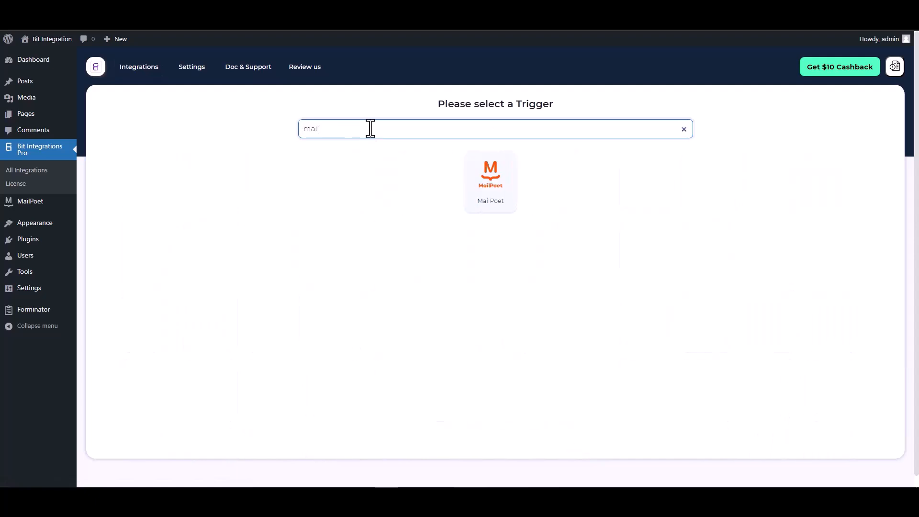
left_click(478, 184)
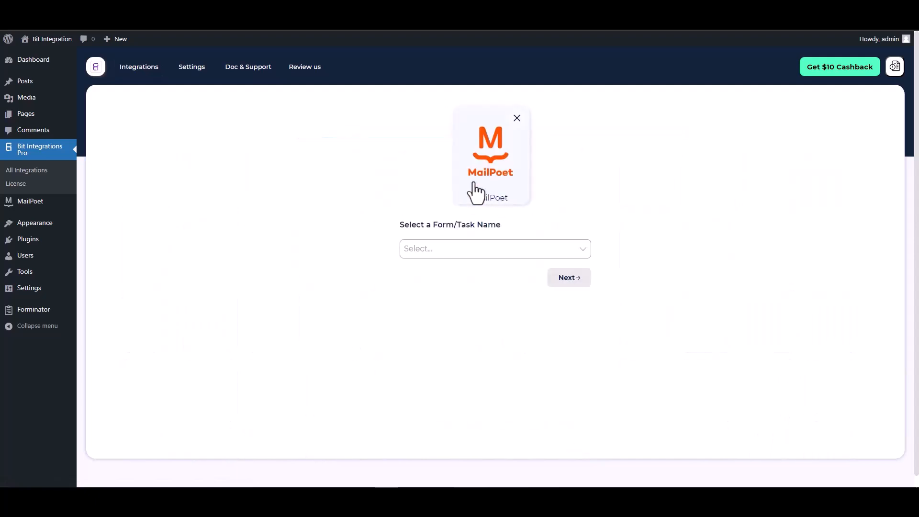
left_click(447, 249)
left_click(433, 267)
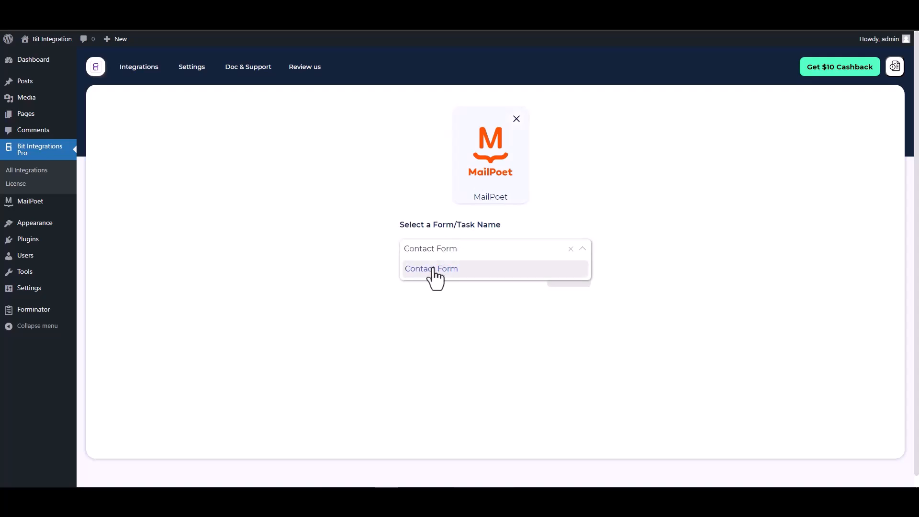
left_click(567, 280)
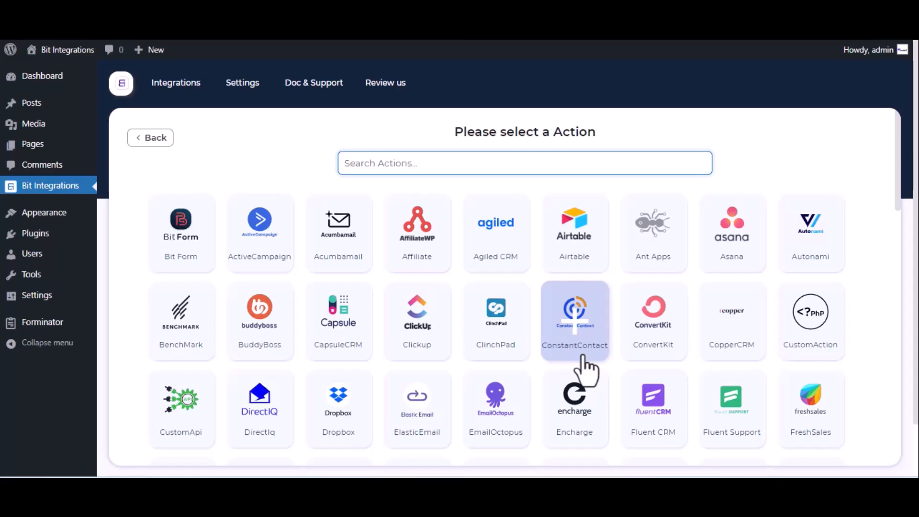
Choose Notion as the action and open the linked Notion My integrations page from its integration settings
type("notion")
left_click(504, 221)
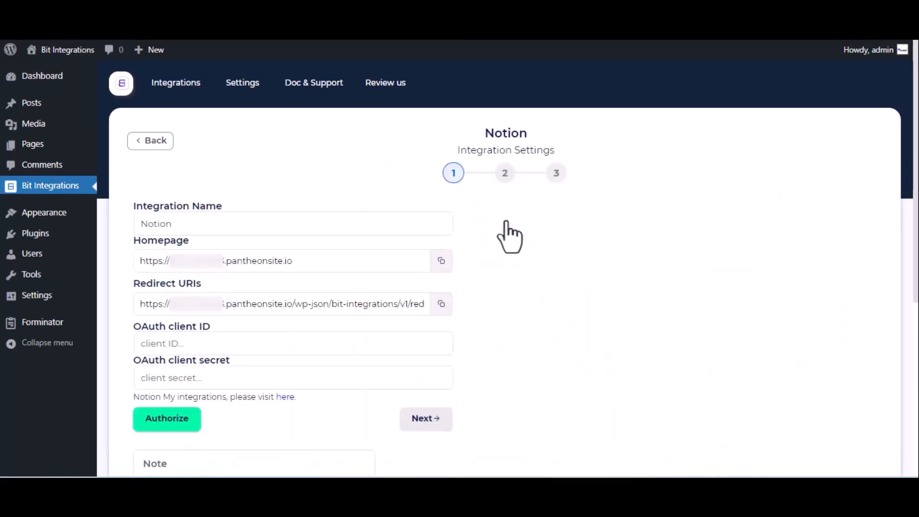
left_click(189, 224)
left_click(156, 343)
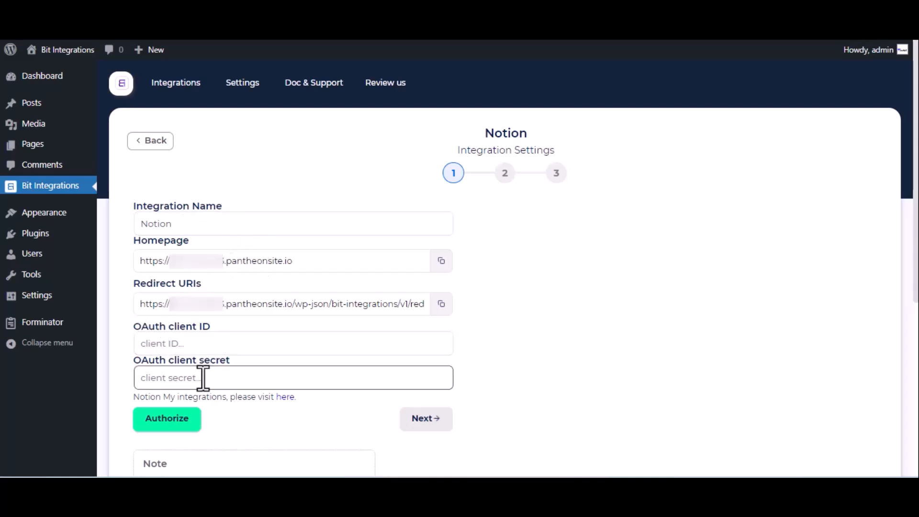
left_click(284, 397)
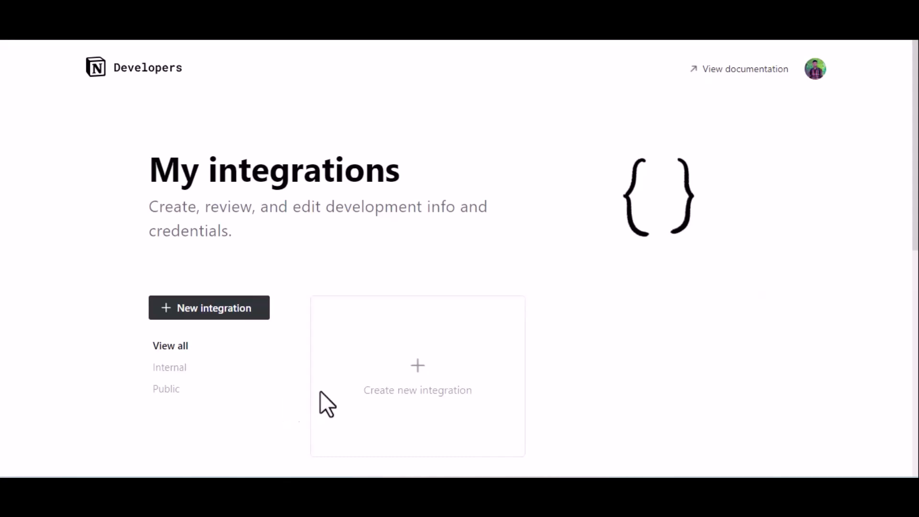
Create and submit a new Notion integration named "For Bit Integrations"
left_click(402, 376)
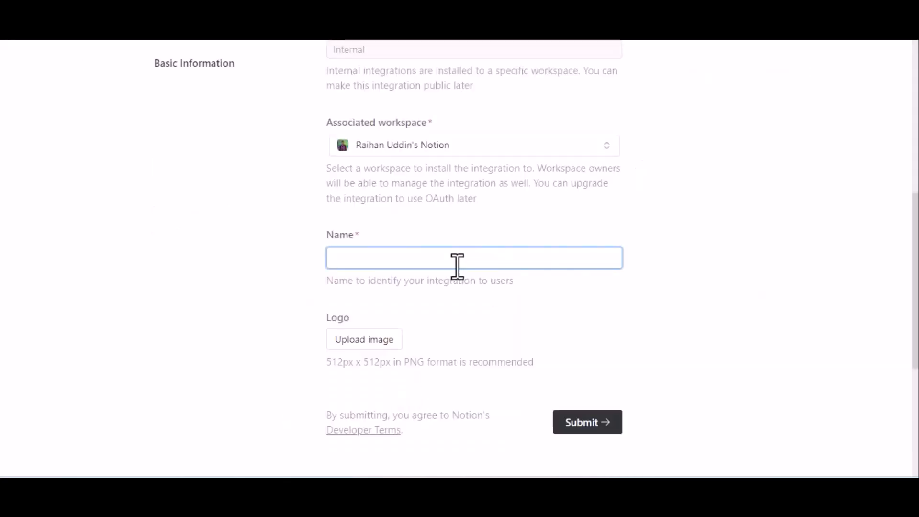
type("For Bit")
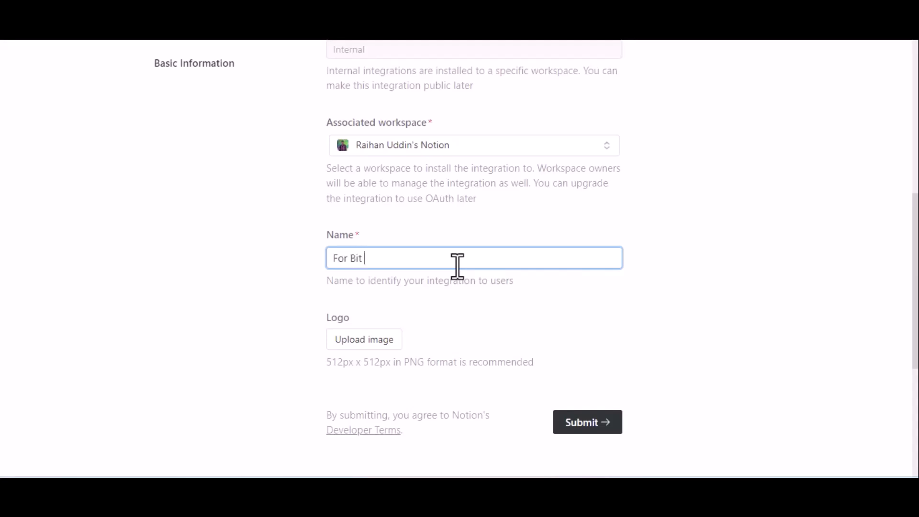
type(" Integrations")
scroll(457, 266, "down", 2)
left_click(593, 336)
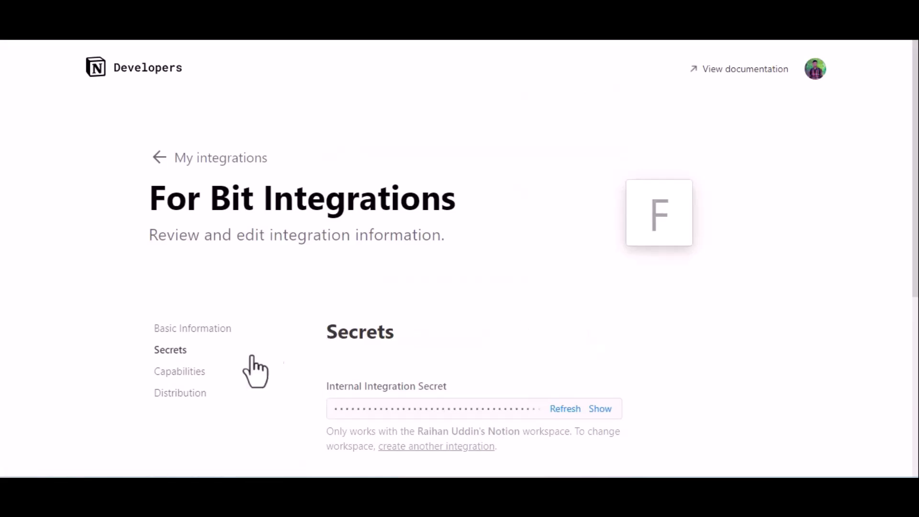
Make the integration public in its distribution settings and enter Bit Apps as the company name
left_click(178, 398)
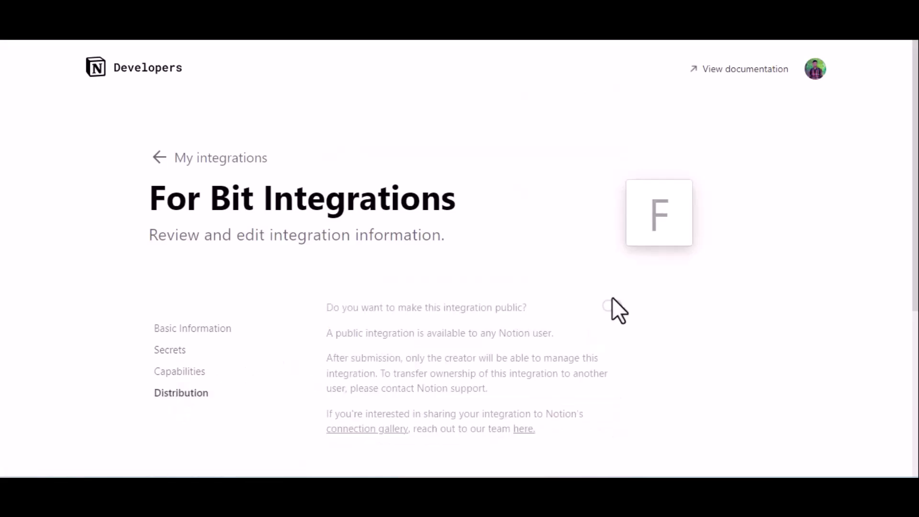
left_click(612, 305)
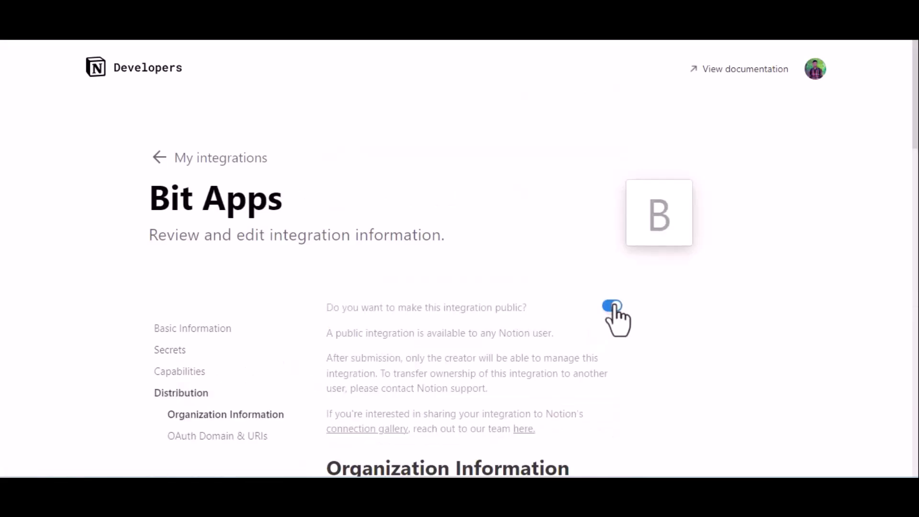
scroll(617, 318, "down", 6)
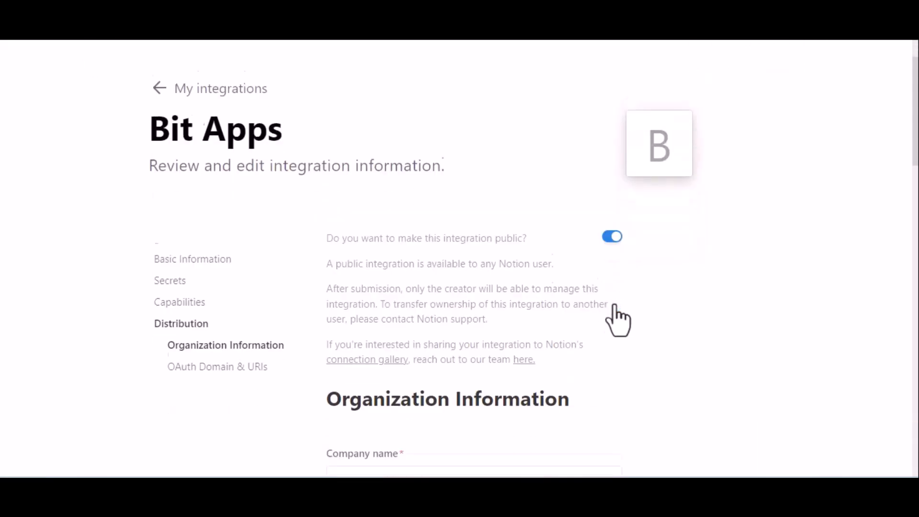
scroll(618, 319, "down", 2)
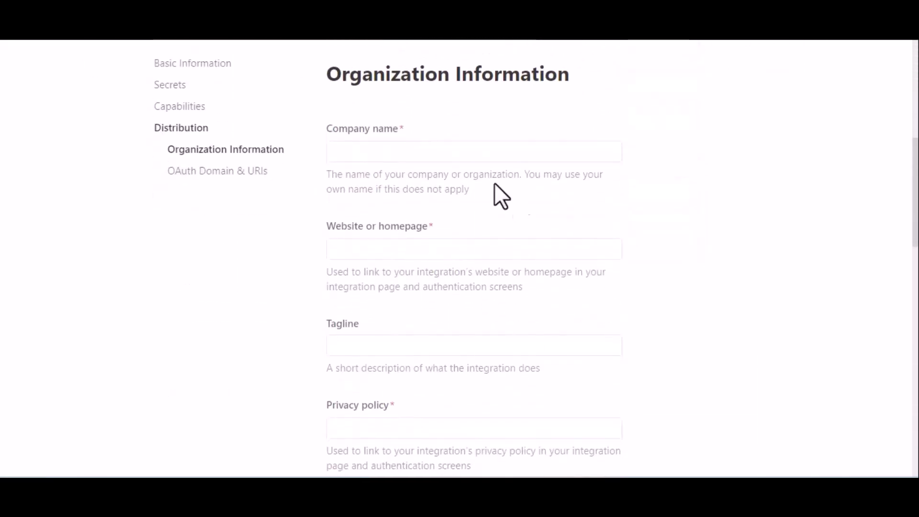
left_click(426, 148)
type("Bit Appd")
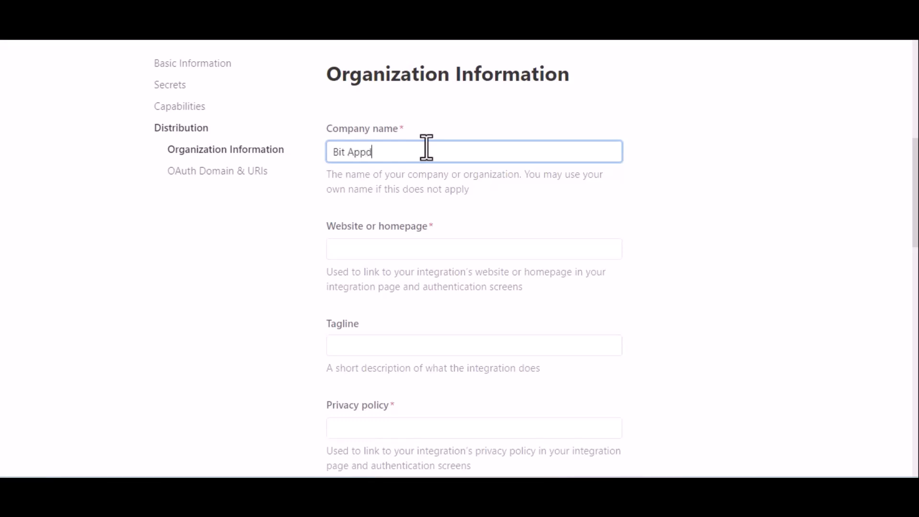
left_click(383, 248)
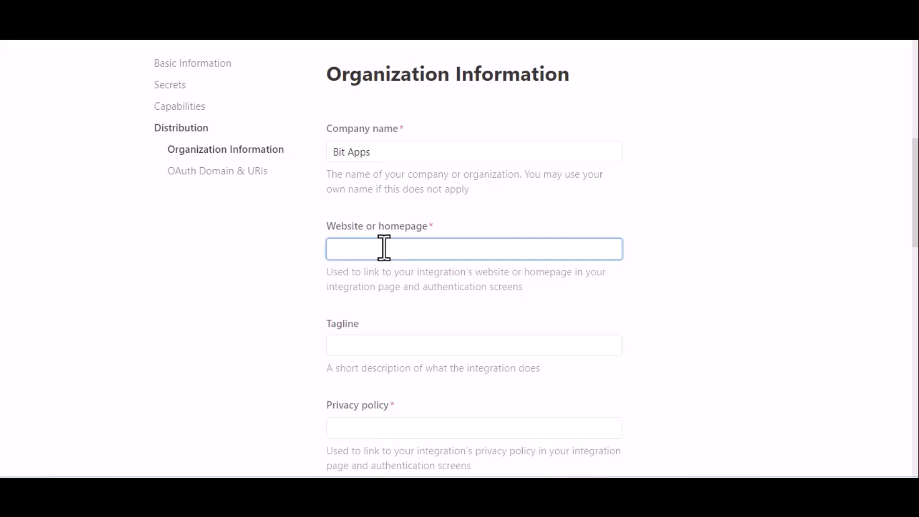
key("super+v")
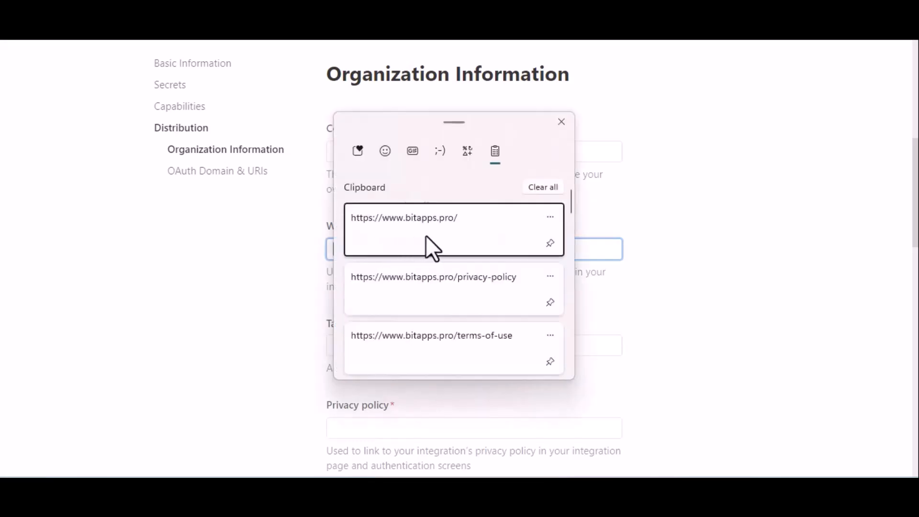
left_click(426, 234)
scroll(520, 317, "down", 2)
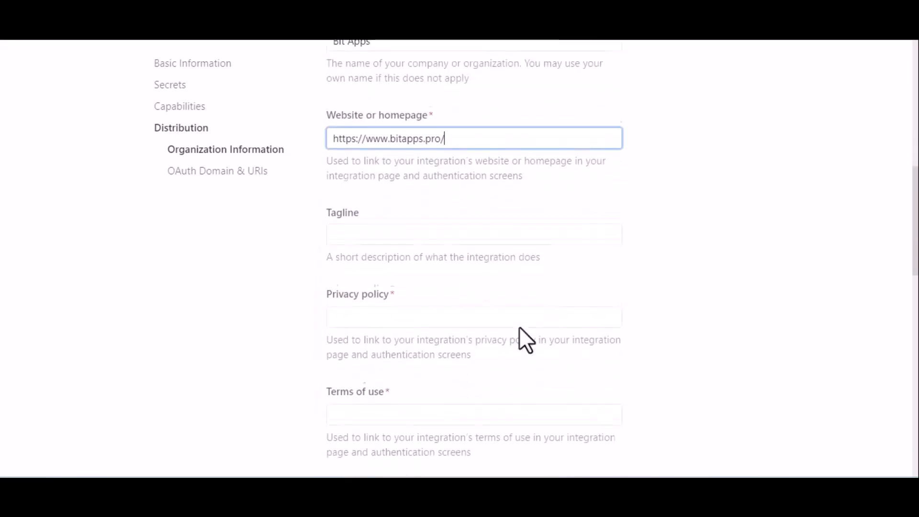
scroll(519, 326, "down", 2)
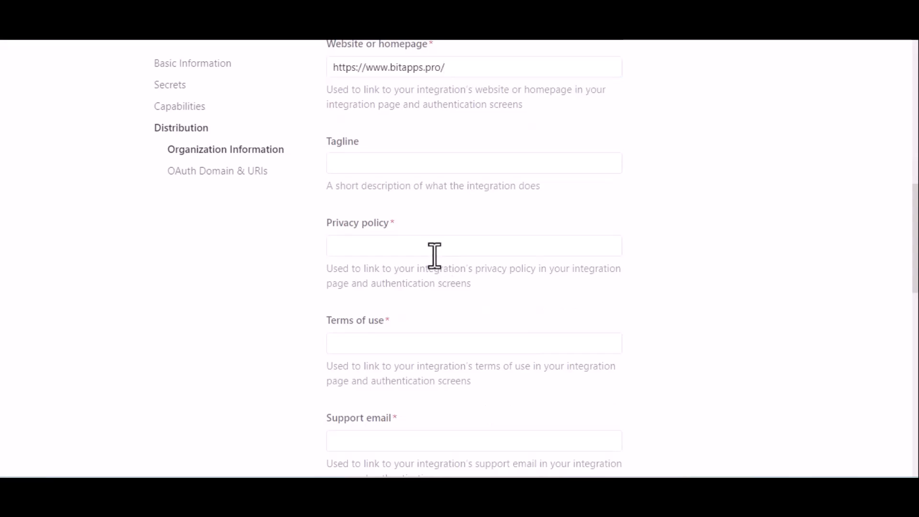
left_click(402, 244)
key("super+v")
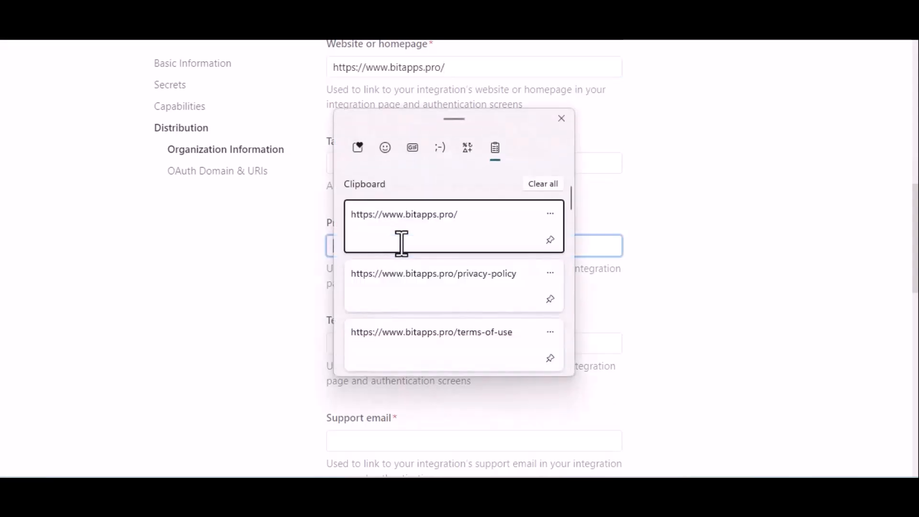
left_click(453, 295)
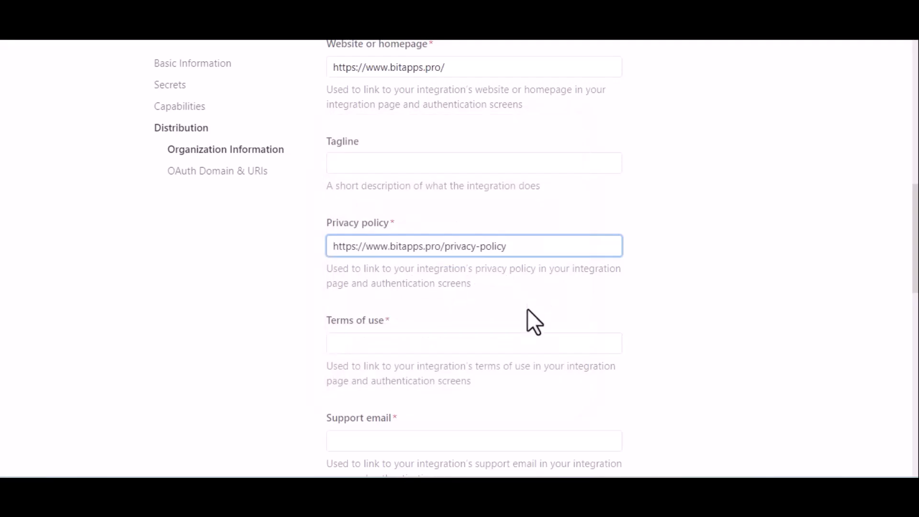
left_click(478, 343)
key("super+v")
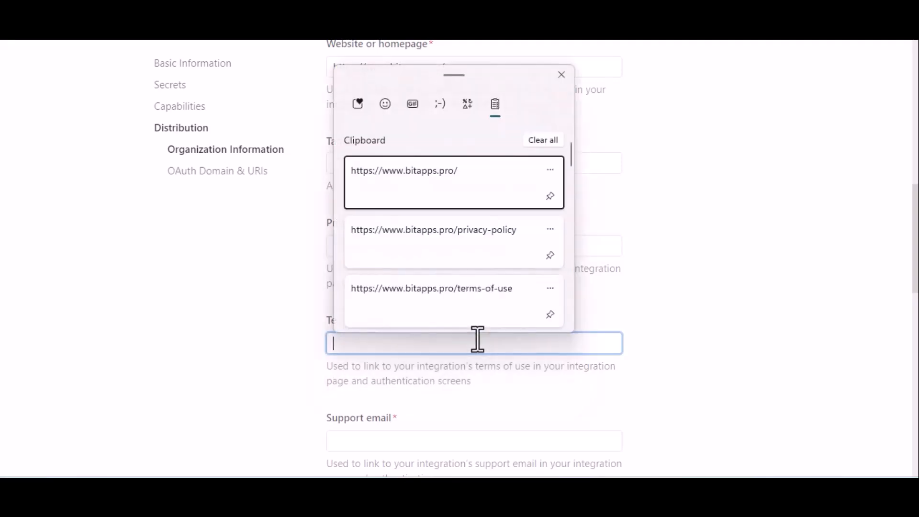
left_click(505, 316)
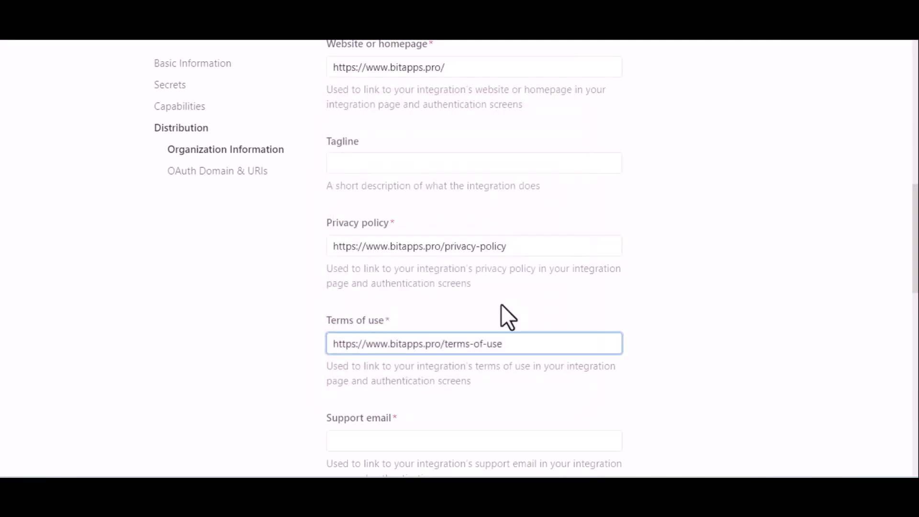
Fill in the organization's support email
scroll(583, 317, "down", 5)
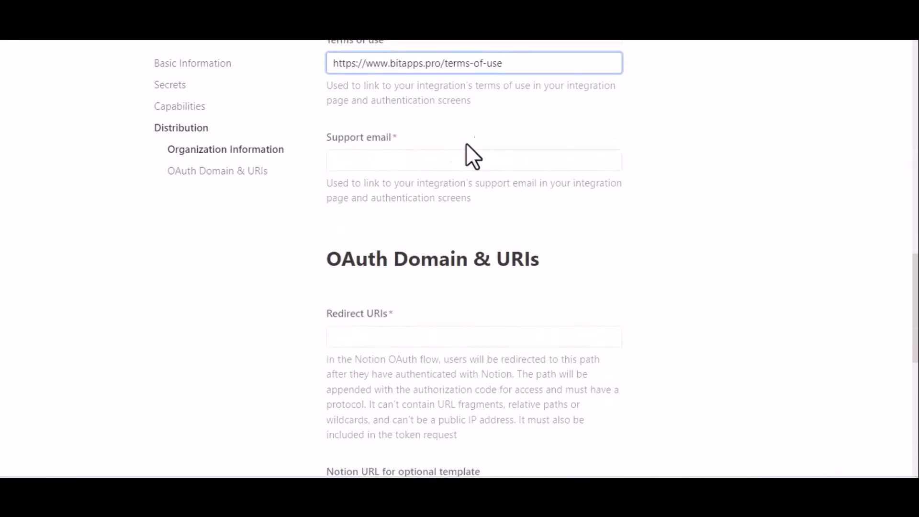
left_click(437, 163)
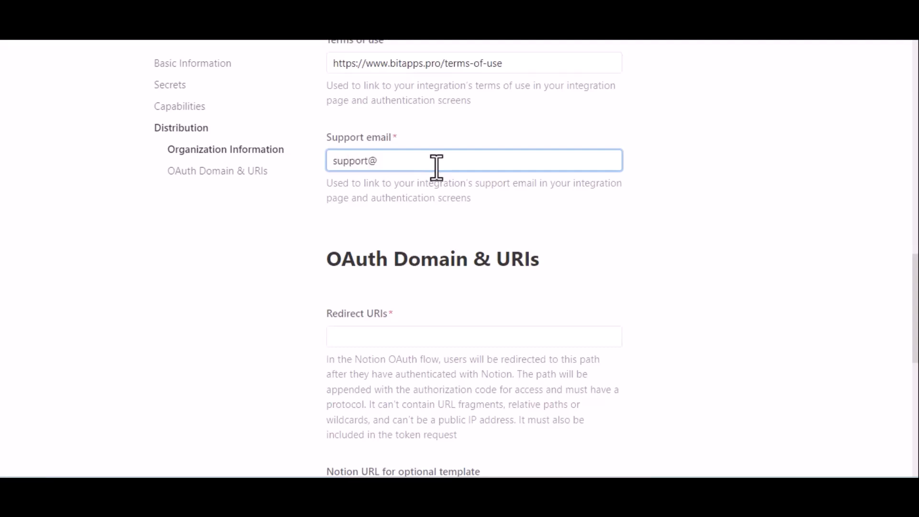
type("pp")
left_click(431, 214)
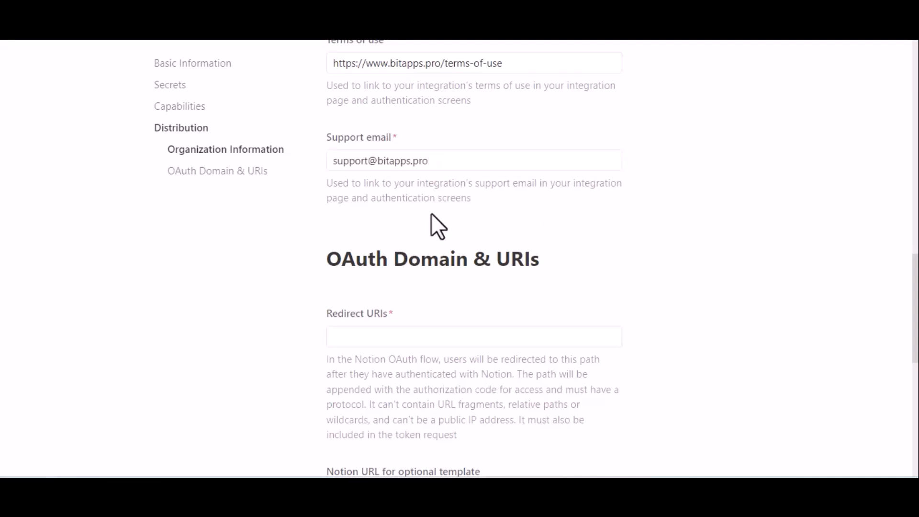
Copy the redirect URI from the Bit Integrations Notion settings and add it to the Notion integration's redirect URIs
scroll(431, 213, "down", 2)
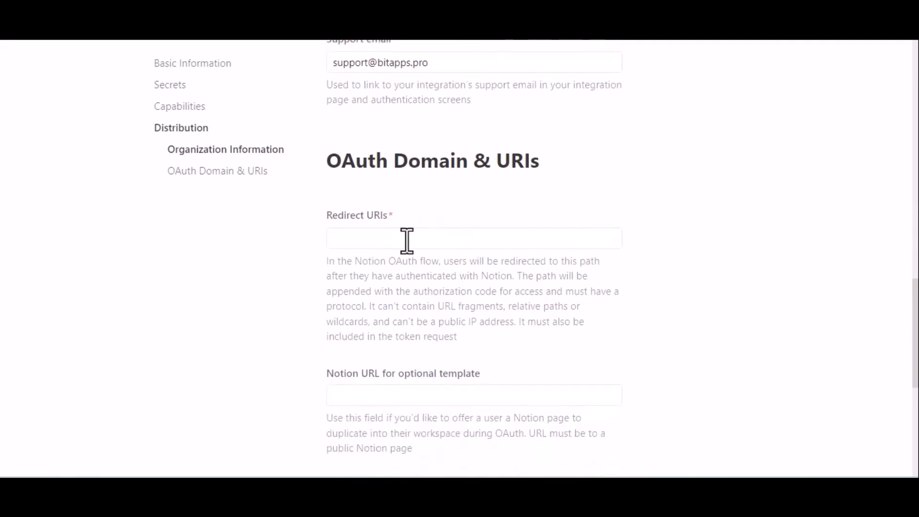
left_click(407, 241)
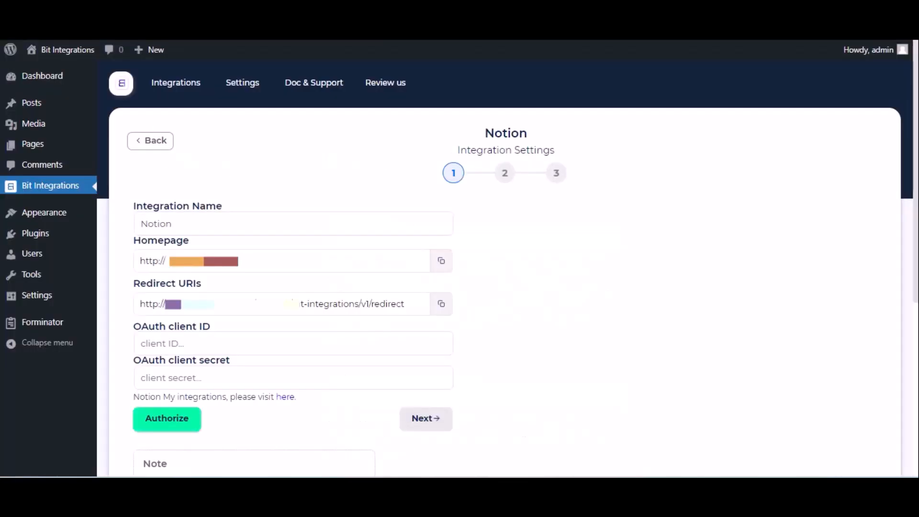
triple_click(358, 304)
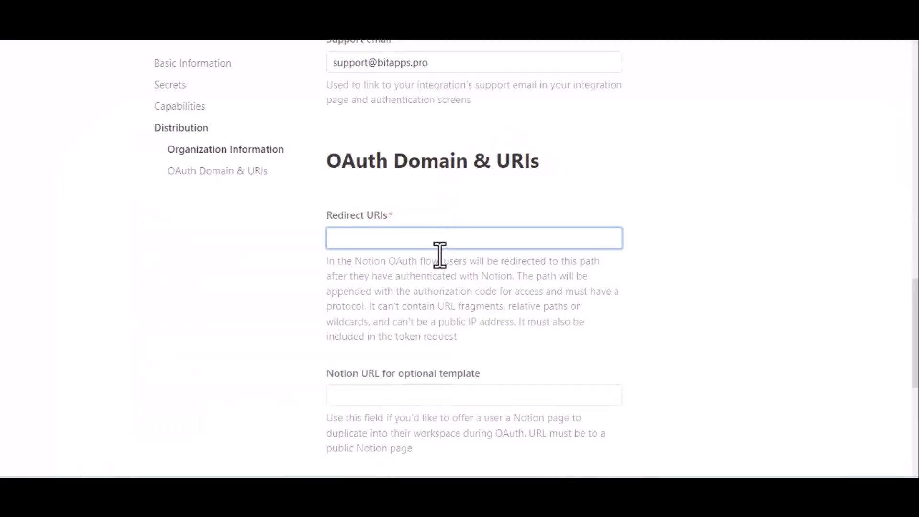
type("http://bit-integrations.local/wp-json/bit-integrations/v1/redirect")
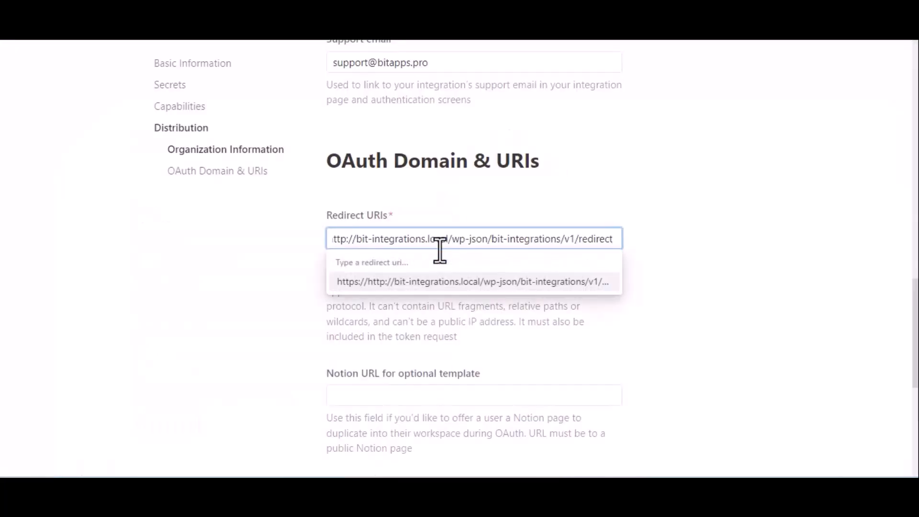
left_click(462, 282)
Submit the distribution settings and confirm the switch to a public integration
scroll(464, 297, "down", 4)
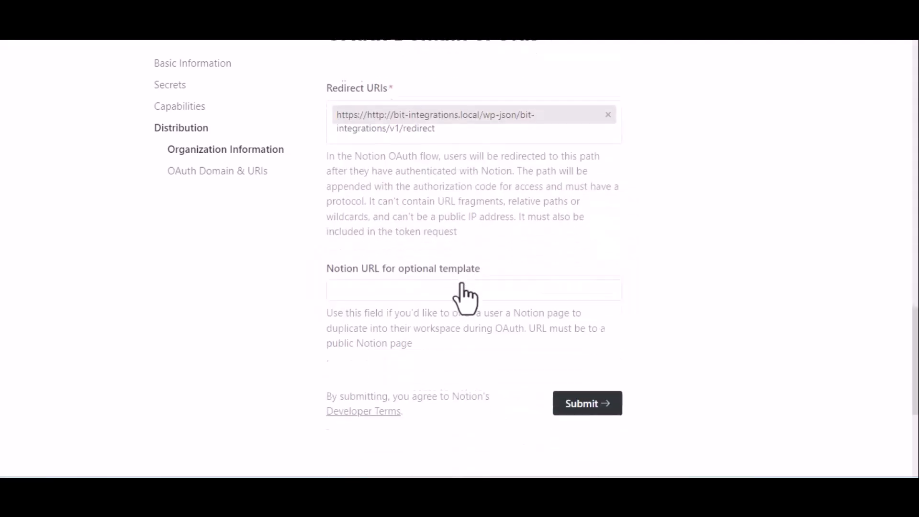
left_click(580, 335)
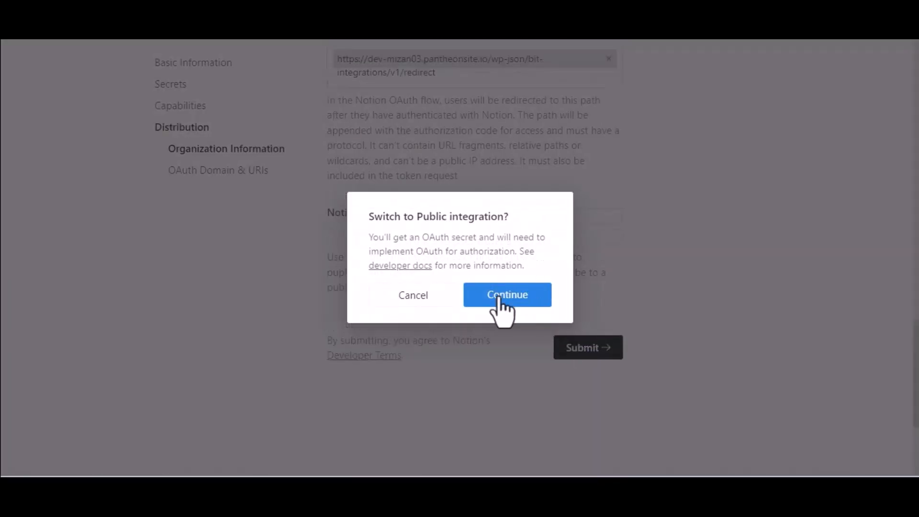
left_click(498, 301)
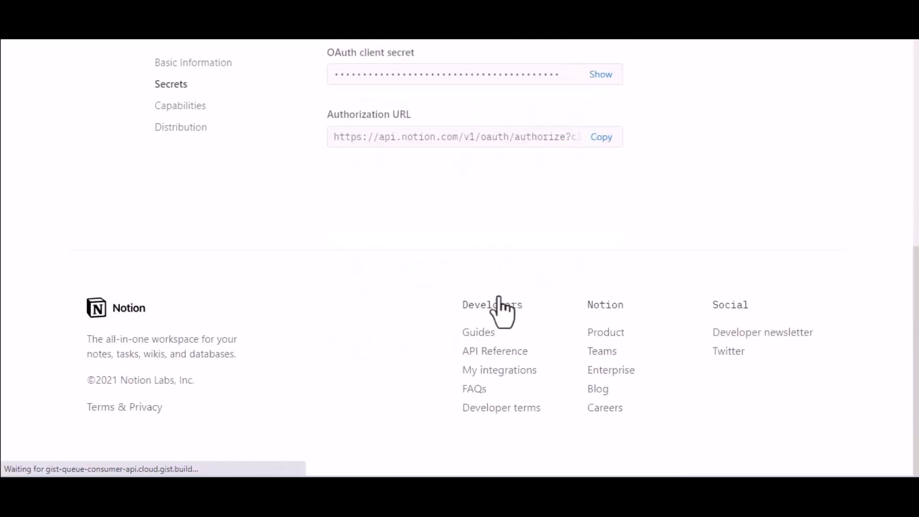
Copy the OAuth client ID from the Notion integration's secrets into the OAuth client ID field of the Bit Integrations Notion settings
scroll(498, 306, "up", 4)
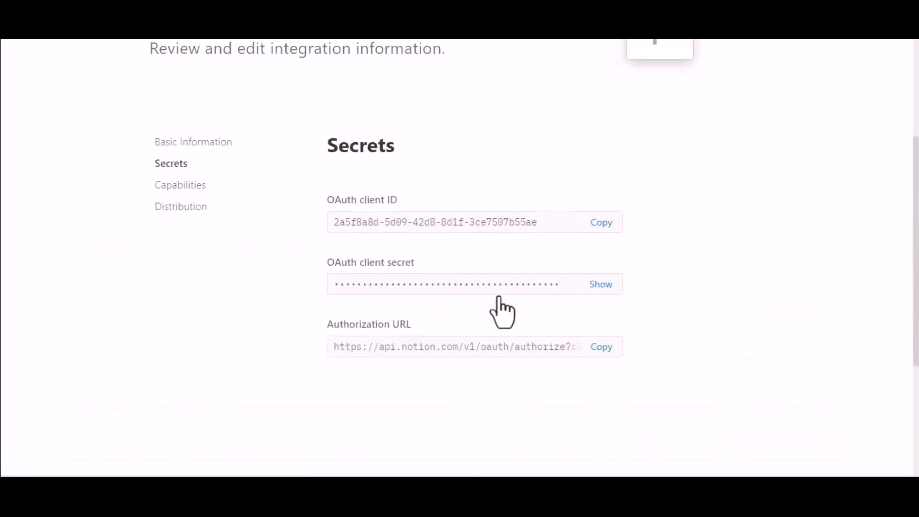
left_click(602, 223)
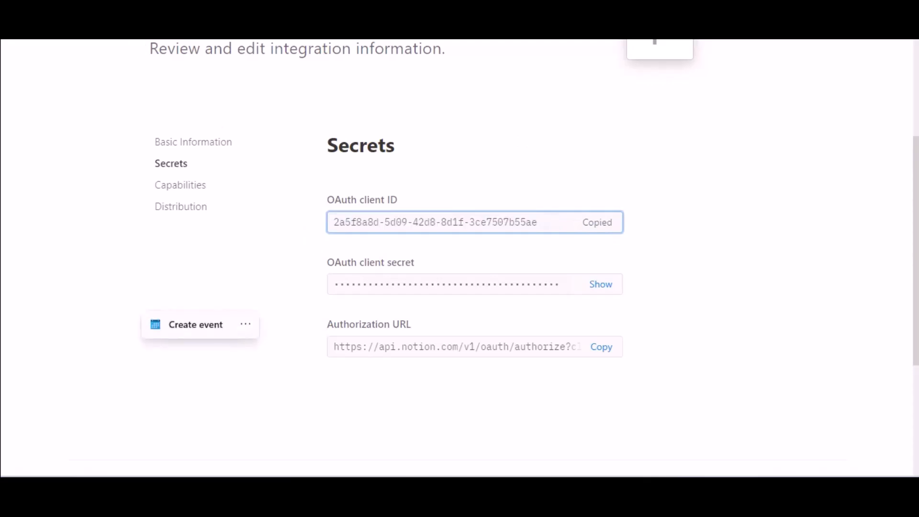
key("ctrl+shift+Tab")
left_click(245, 343)
key("ctrl+v")
Reveal and copy the Notion integration's OAuth client secret and paste it into the OAuth client secret field in Bit Integrations
key("ctrl+Tab")
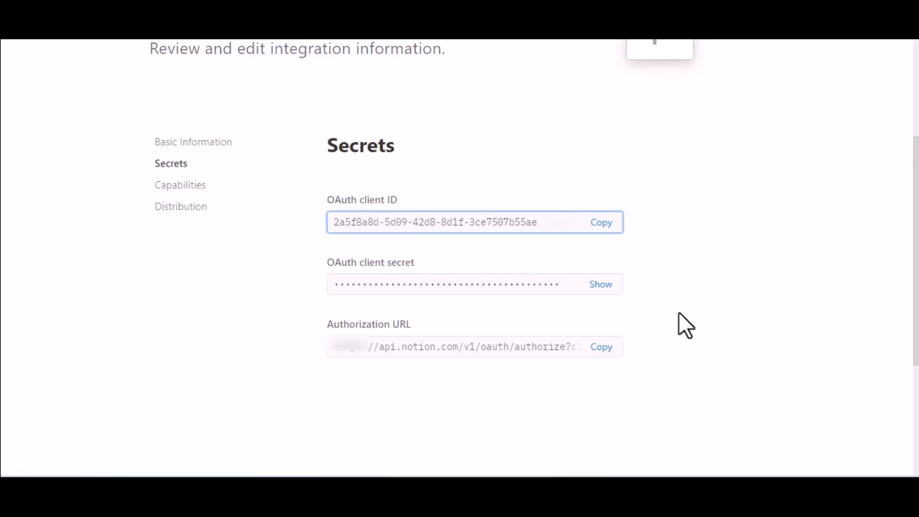
left_click(600, 284)
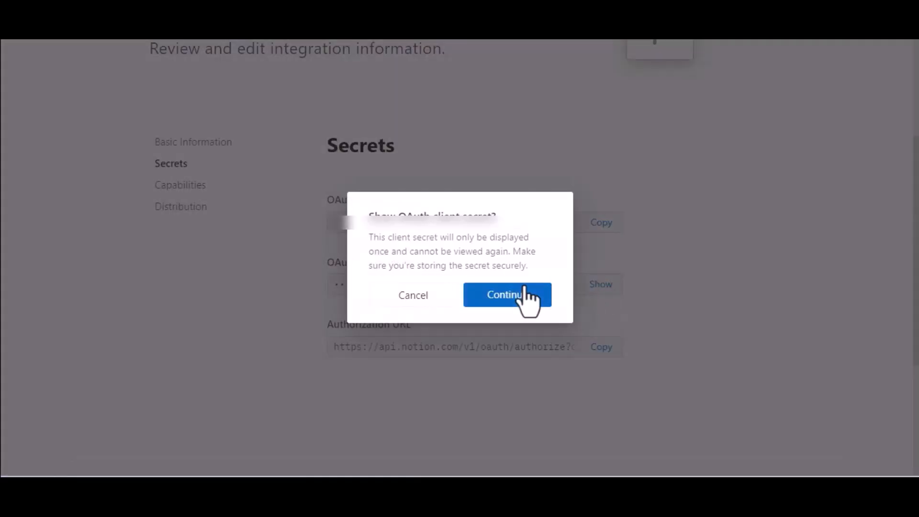
left_click(525, 291)
left_click(602, 292)
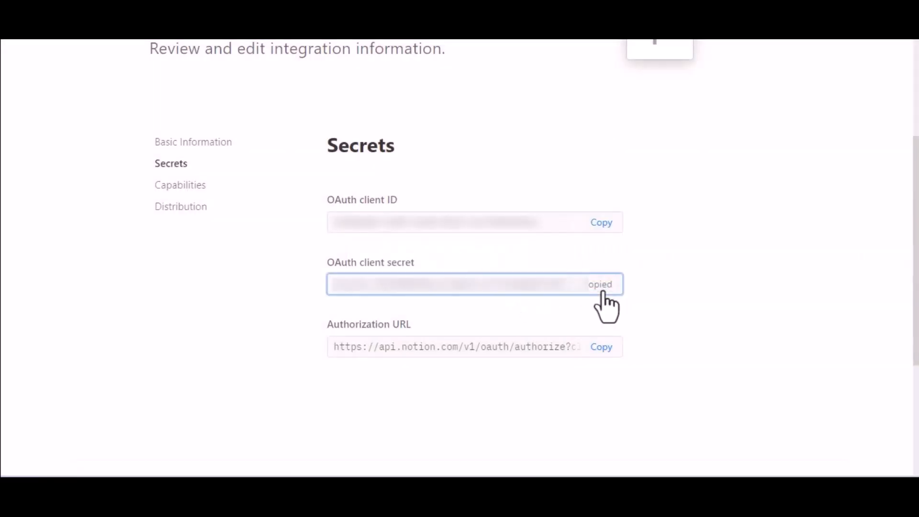
key("ctrl+Tab")
left_click(248, 376)
key("ctrl+v")
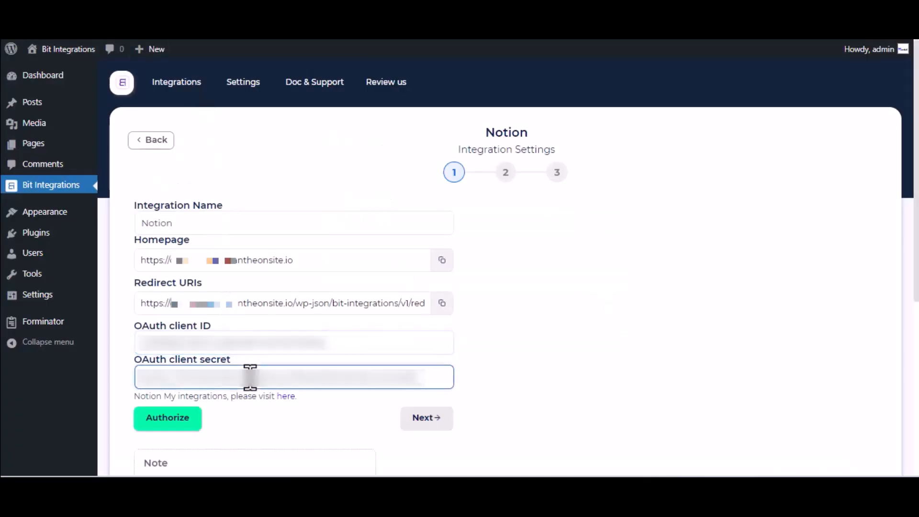
Authorize the Notion connection and allow it access to the Journal page
scroll(249, 377, "down", 2)
left_click(176, 337)
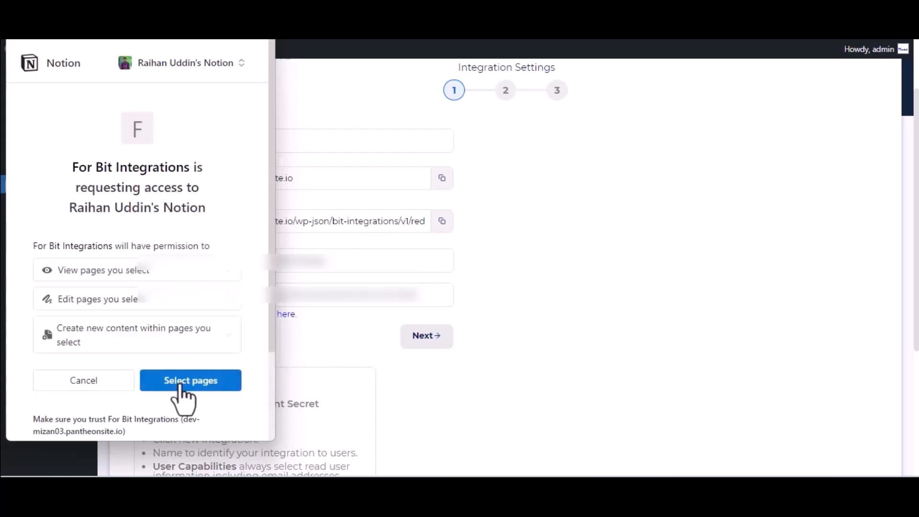
left_click(181, 383)
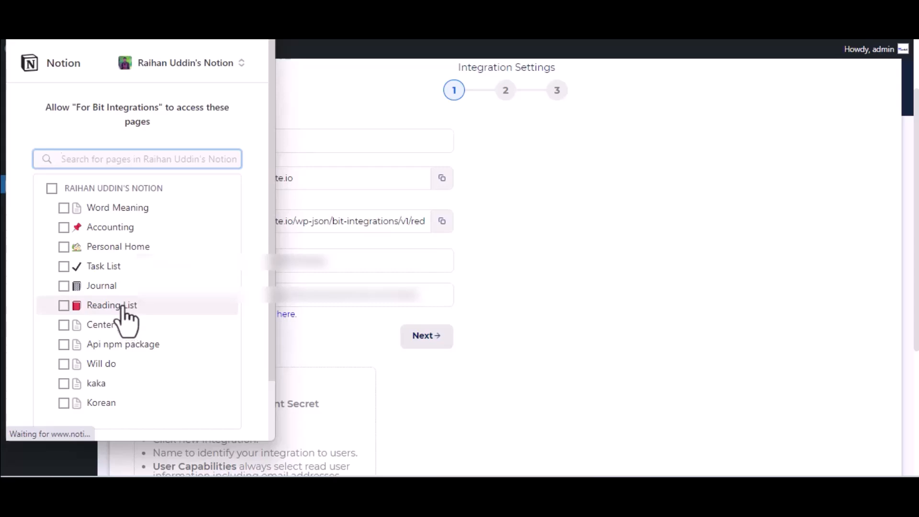
left_click(111, 284)
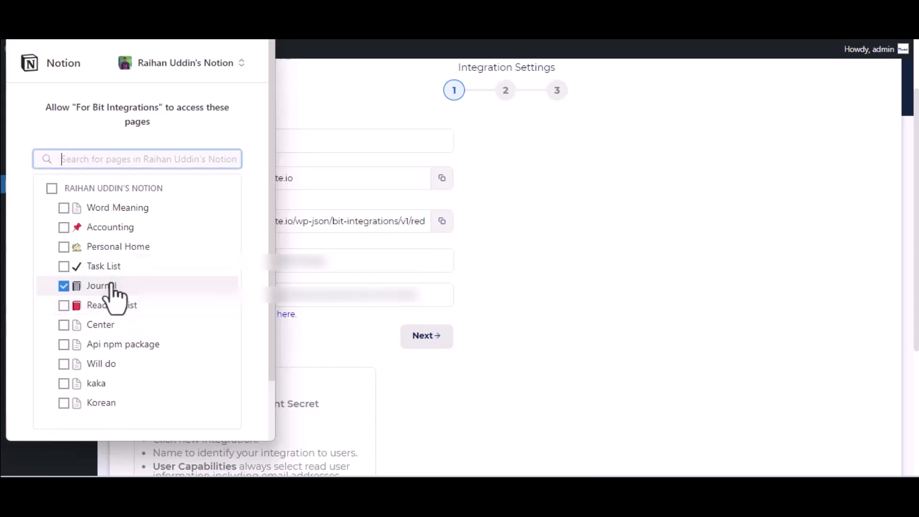
scroll(112, 287, "down", 2)
left_click(187, 388)
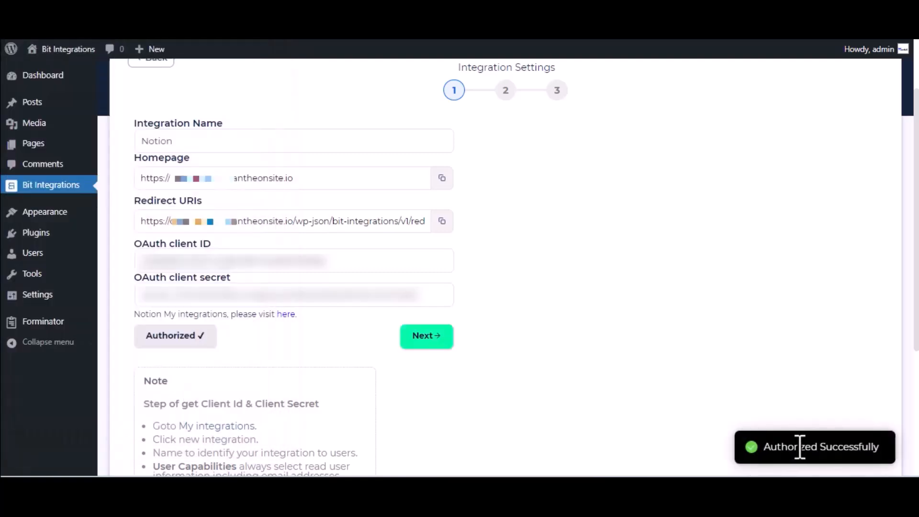
Continue to the field mapping stage, choose the Journal database and map the form field Name-1 to the Notion field Name
left_click(445, 344)
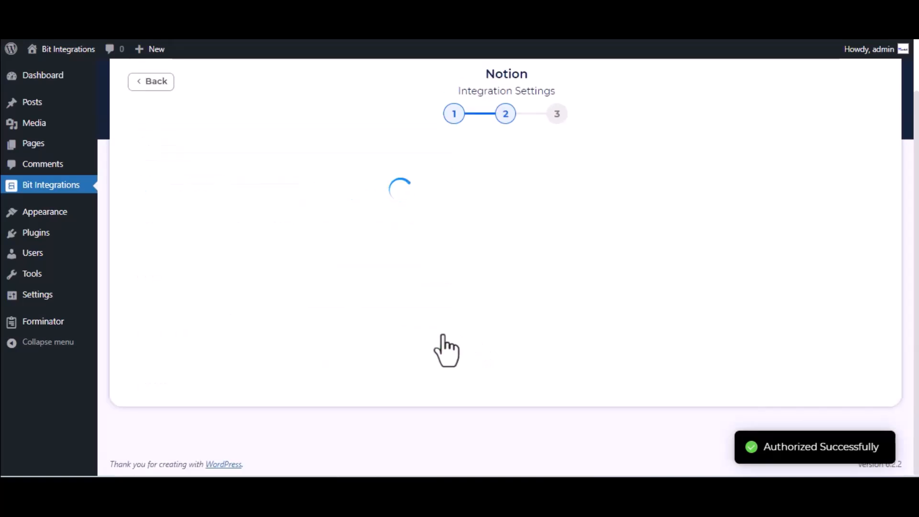
left_click(347, 181)
left_click(343, 209)
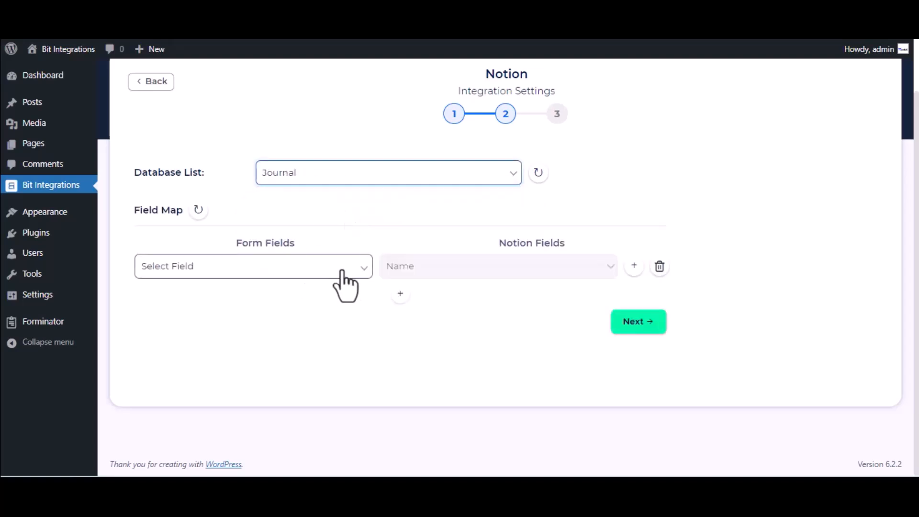
left_click(295, 278)
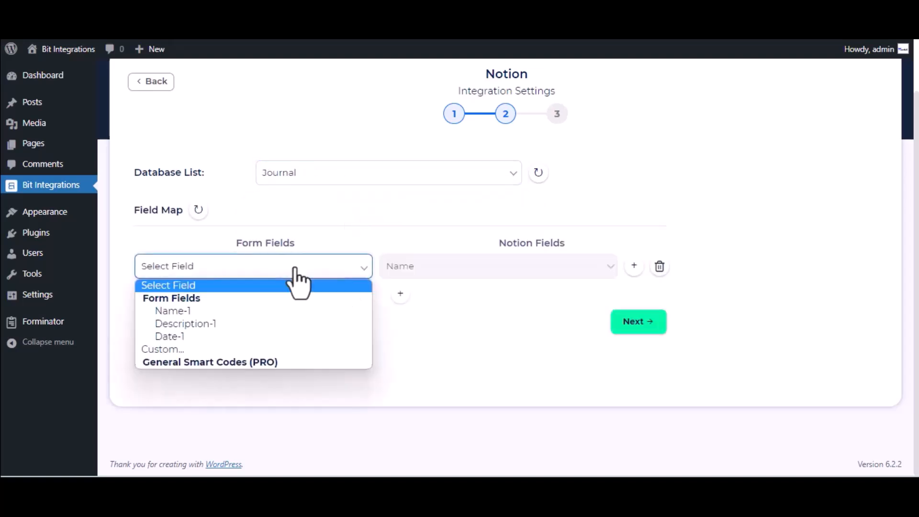
left_click(274, 315)
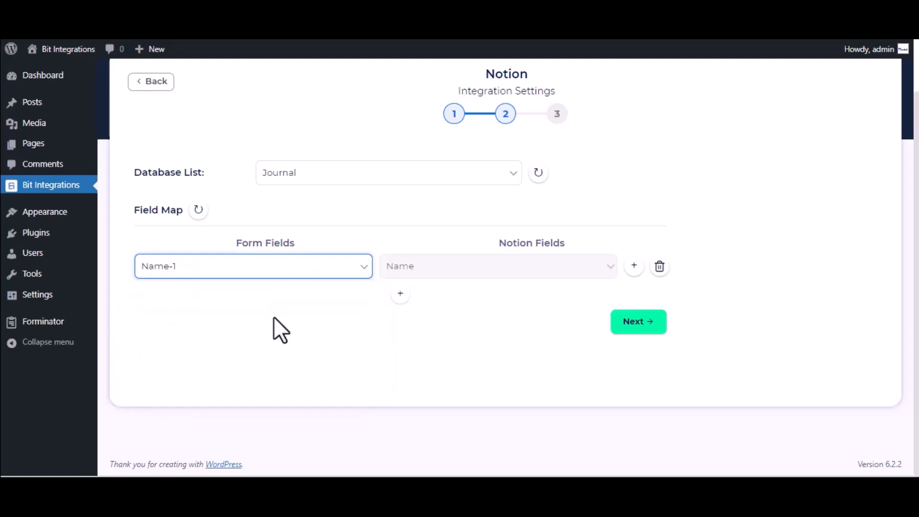
Add a second mapping from the form field Description-1 to the Notion field Tags, and finish and save the integration
left_click(400, 294)
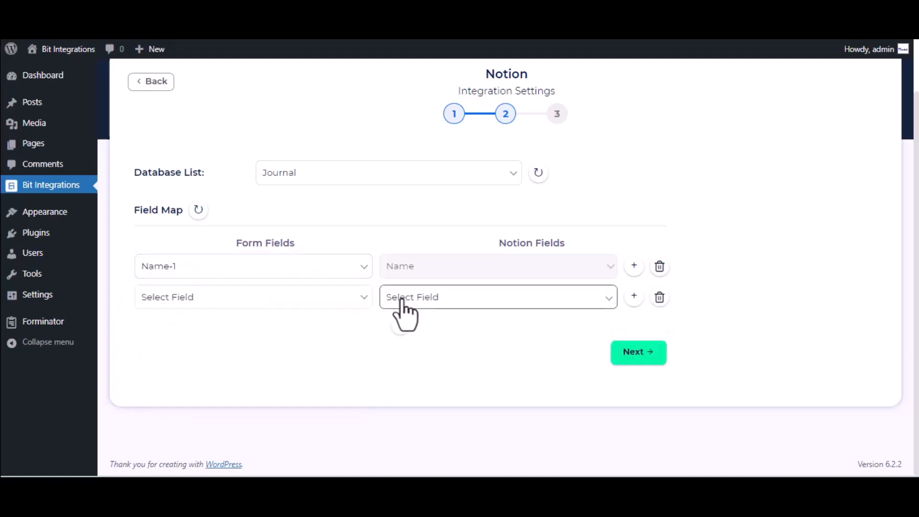
left_click(487, 301)
left_click(459, 327)
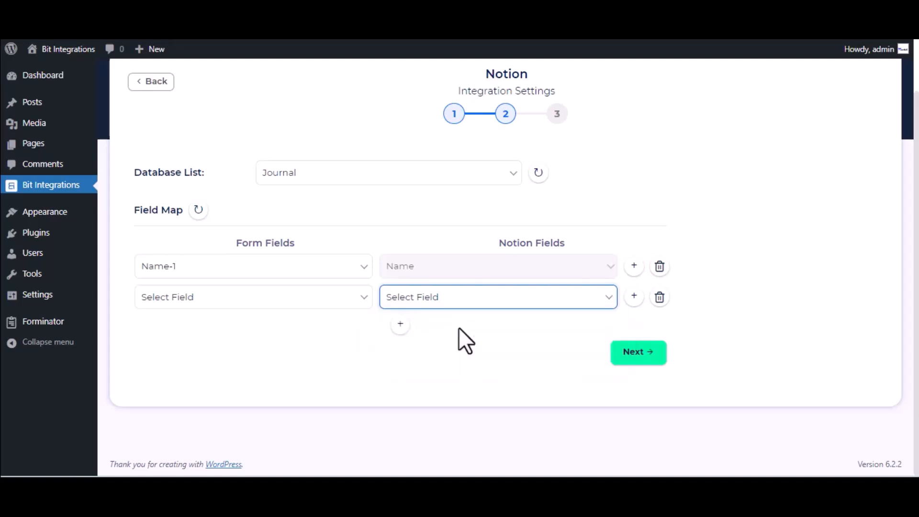
left_click(453, 302)
left_click(458, 326)
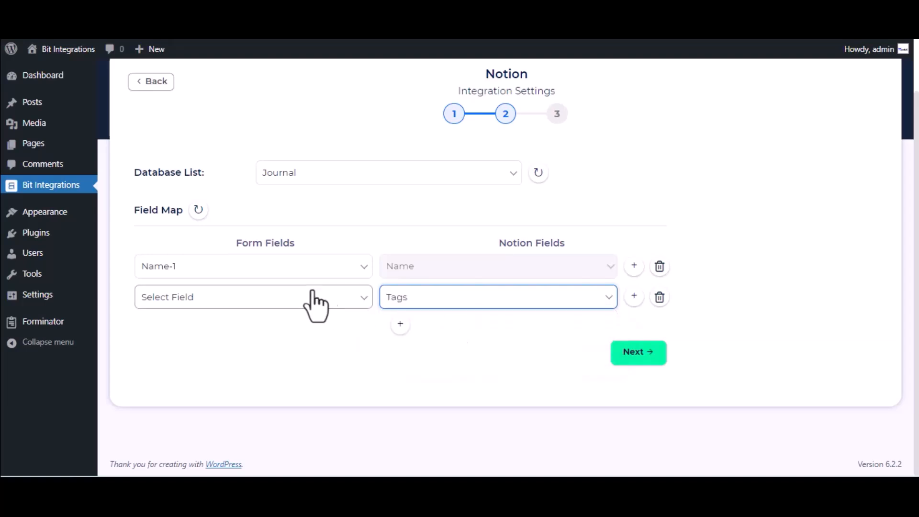
left_click(302, 300)
left_click(220, 355)
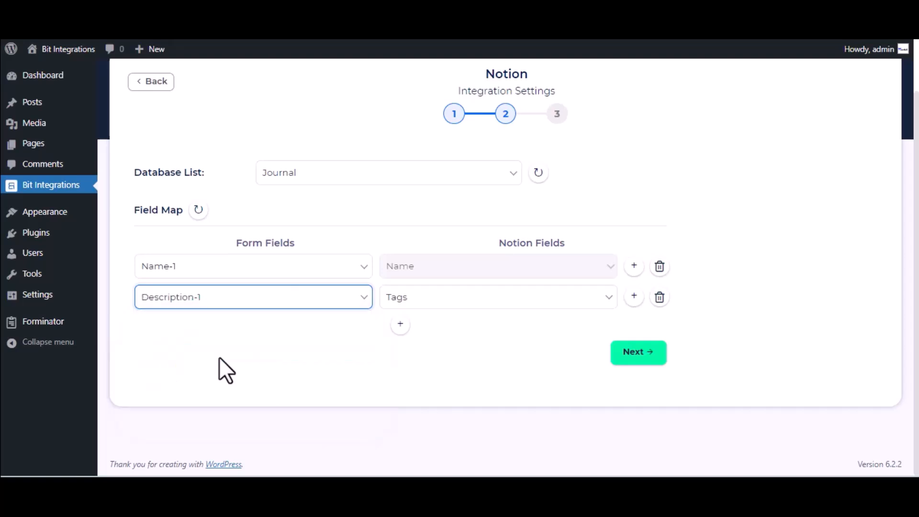
left_click(654, 352)
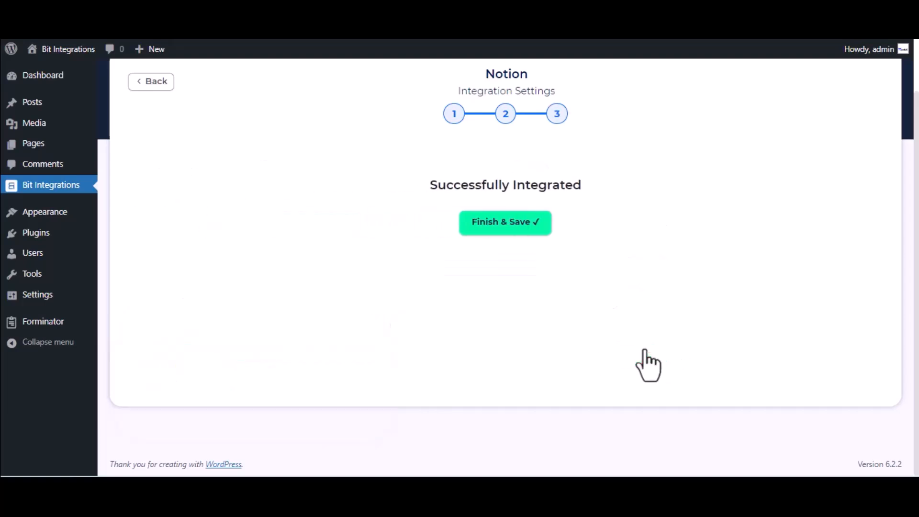
left_click(520, 231)
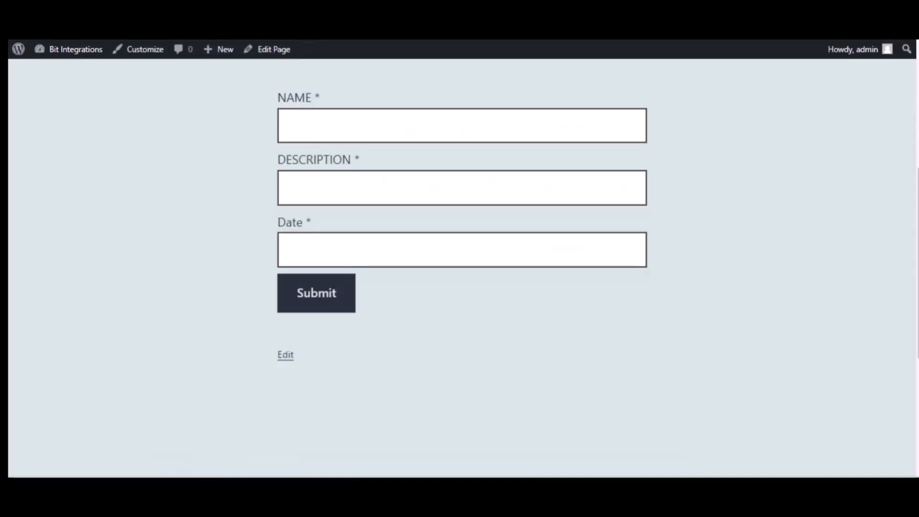
Fill in the website form with the name "Bit Integrations" and the description "Welcome to Bit Integrations Plugin"
left_click(351, 130)
type("Bit Integrations")
left_click(364, 182)
type("We")
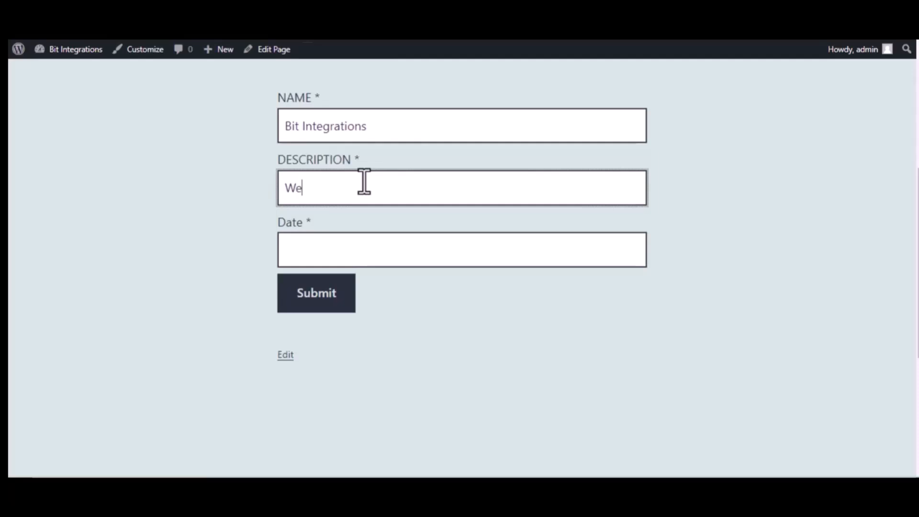
type("lcome to Bit")
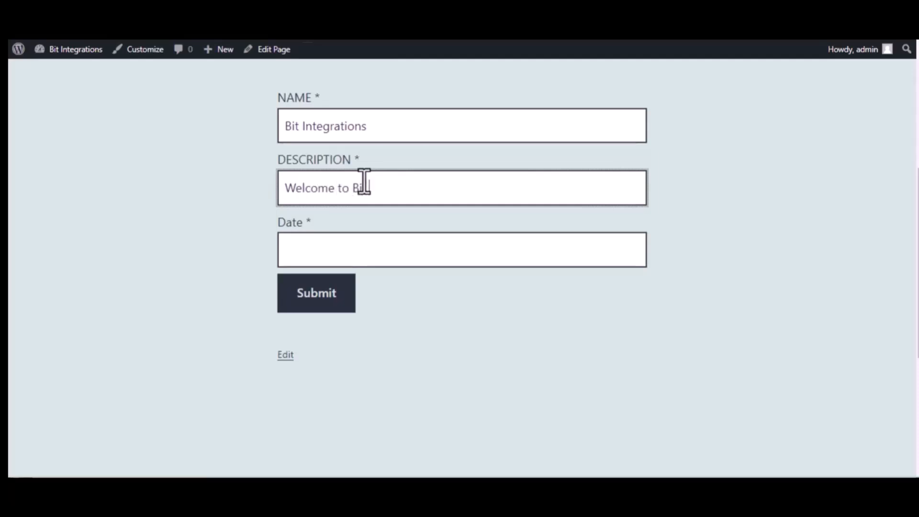
type(" Integrations Plugin")
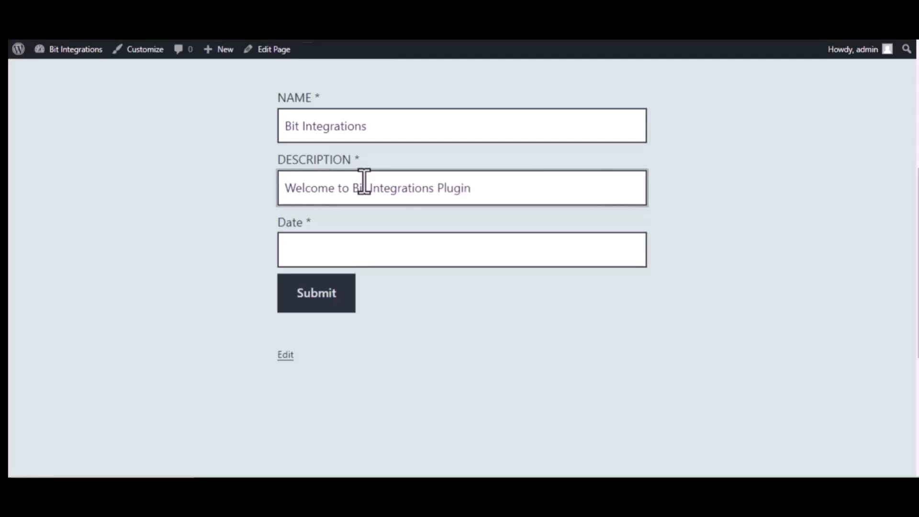
Enter the date 09/22/2023 in the website form and submit it
left_click(382, 248)
type("09/22/2022")
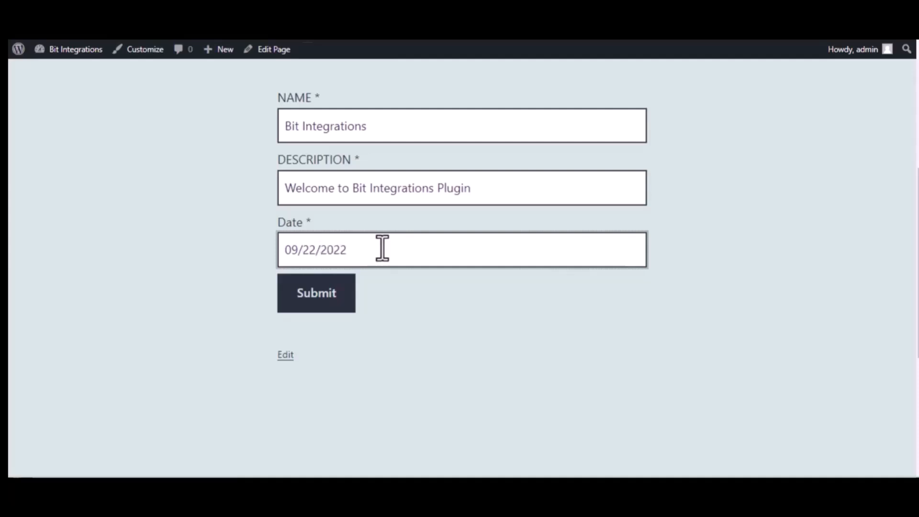
key("BackSpace")
type("3")
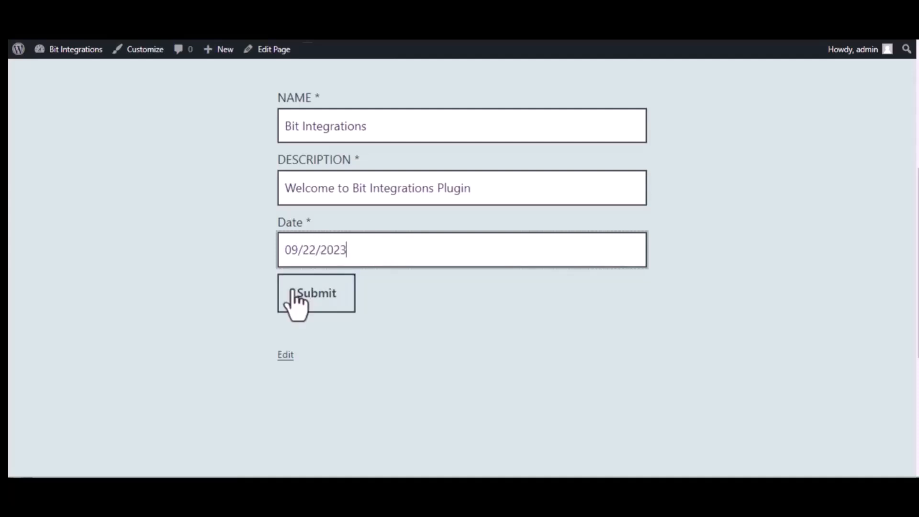
left_click(321, 292)
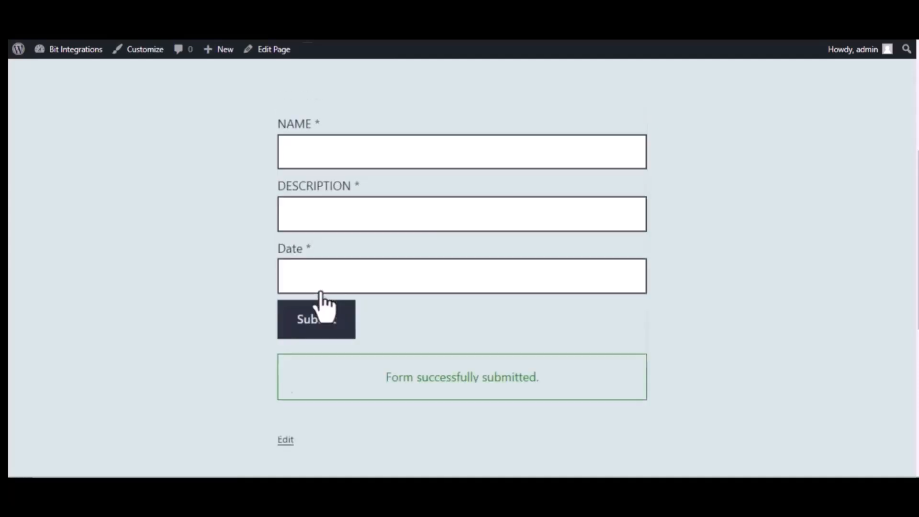